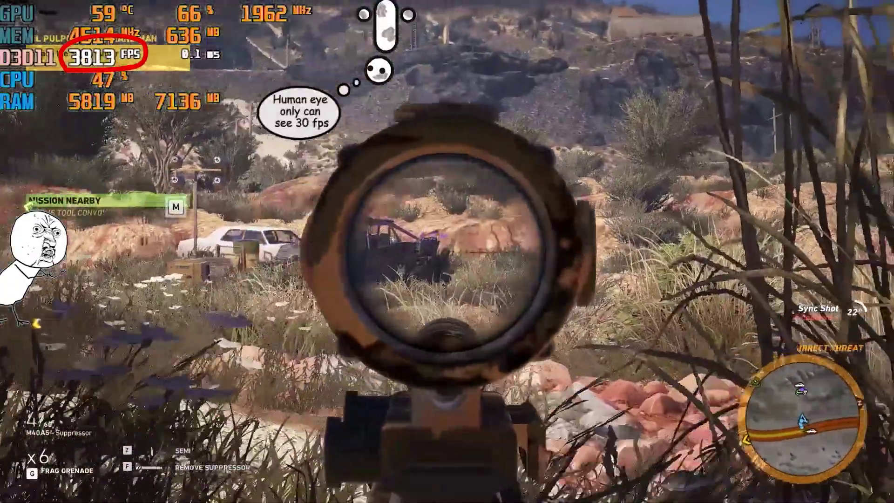
pyautogui.click(446, 252)
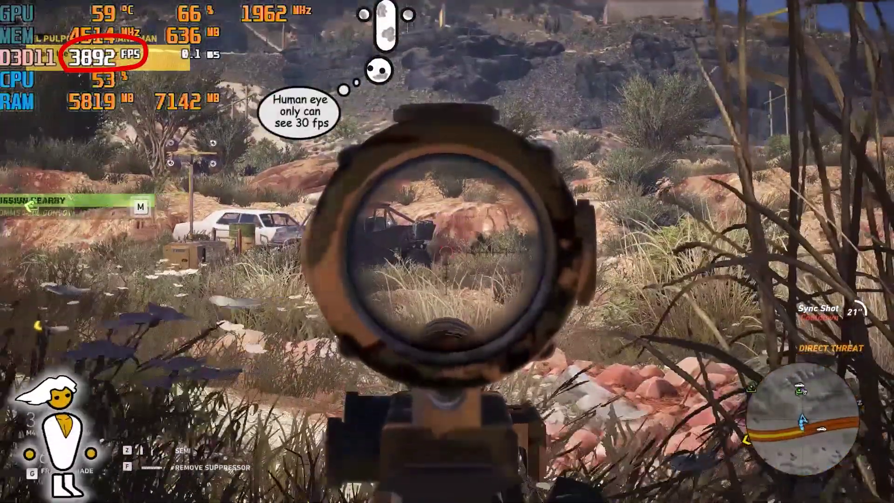
pyautogui.rightClick(446, 251)
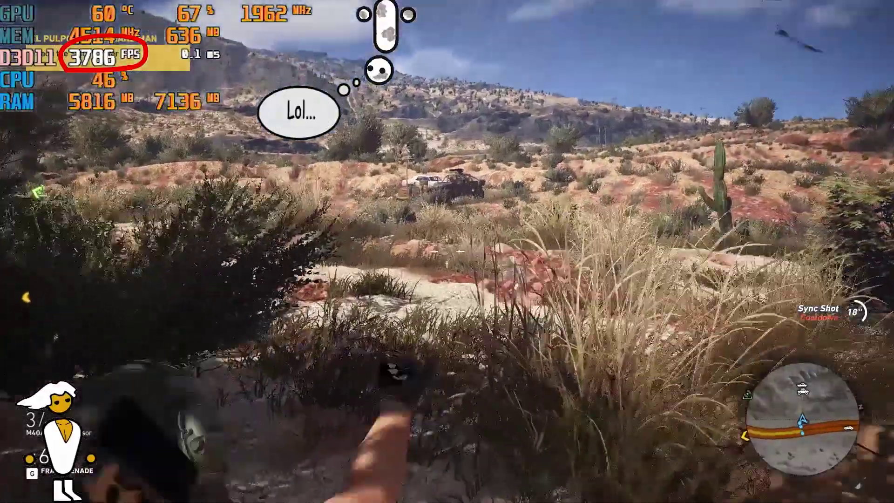
pyautogui.rightClick(446, 251)
pyautogui.scroll(-1, 447, 251)
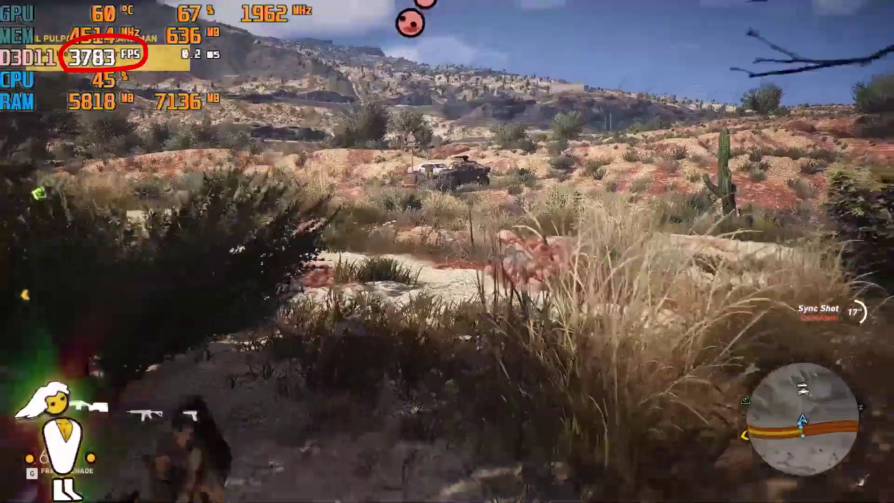
pyautogui.press('c')
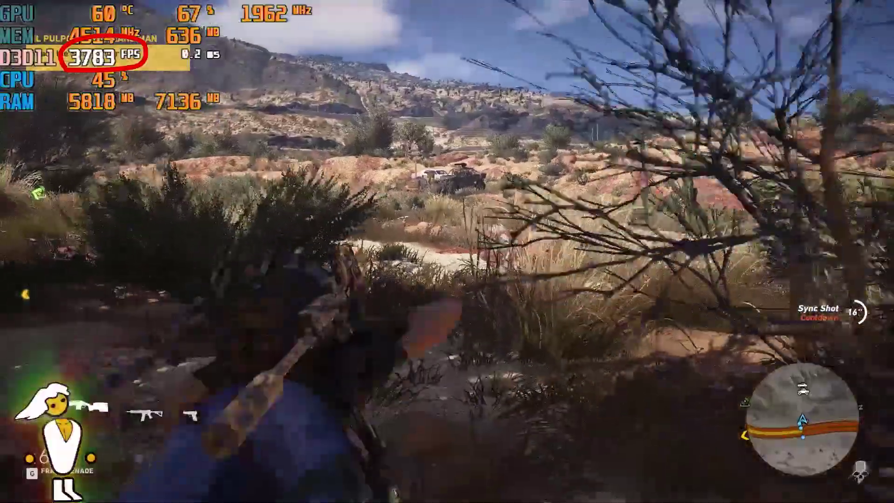
pyautogui.press('w')
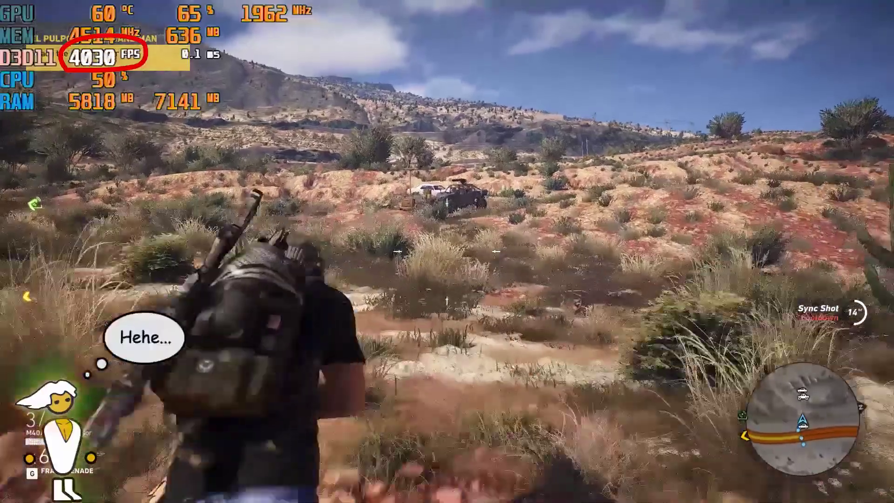
pyautogui.press('c')
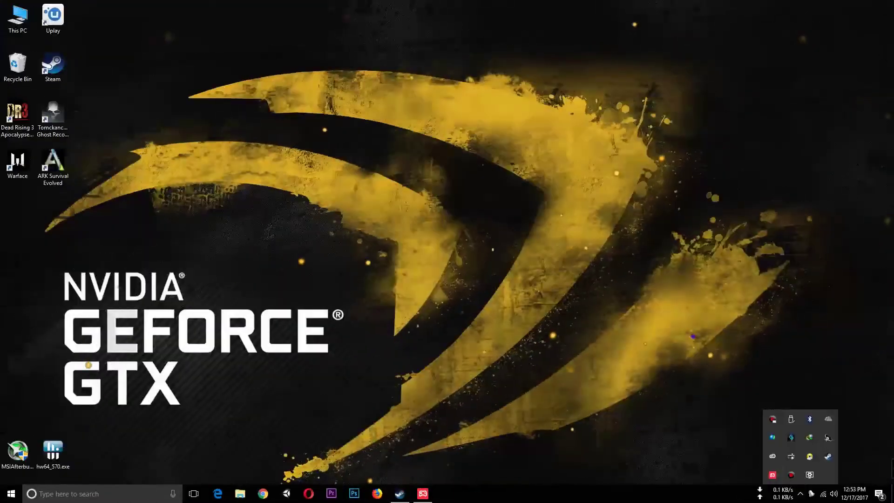
pyautogui.rightClick(694, 338)
pyautogui.click(712, 363)
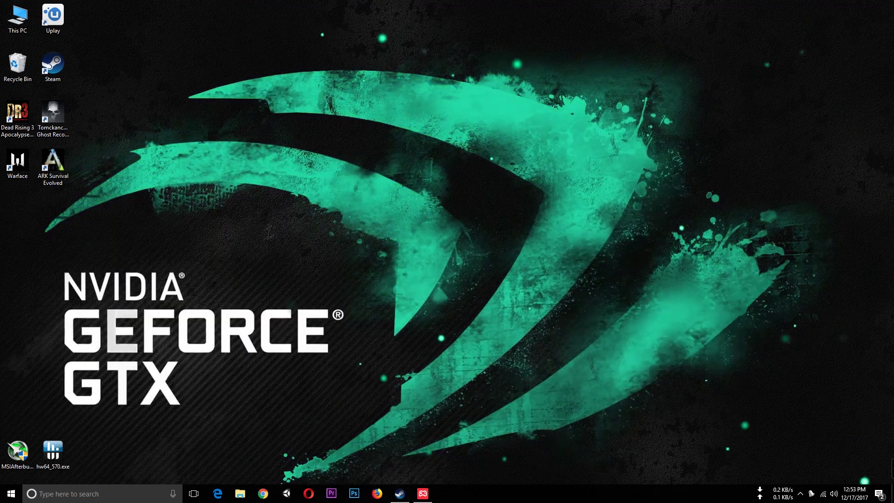
# Step: Move the MSI Afterburner and hw64_570.exe setup files to the middle of the desktop and refresh it
pyautogui.moveTo(146, 456); pyautogui.dragTo(300, 257)
pyautogui.rightClick(444, 217)
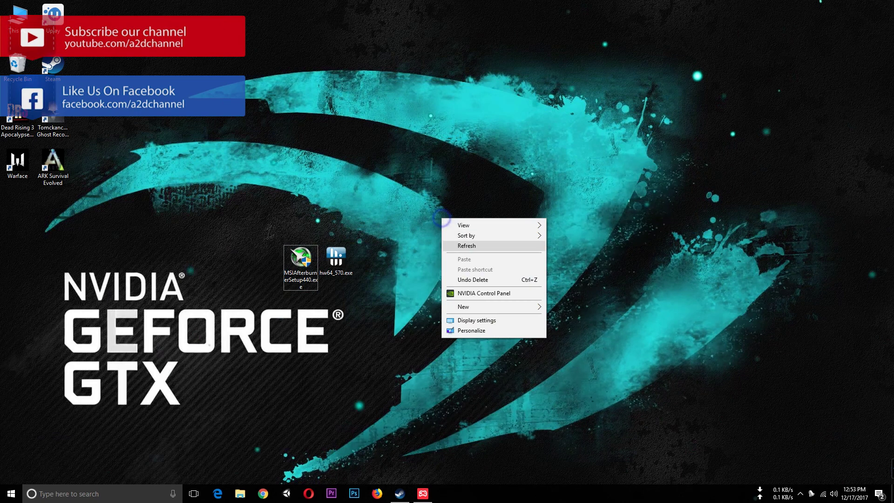
pyautogui.click(456, 245)
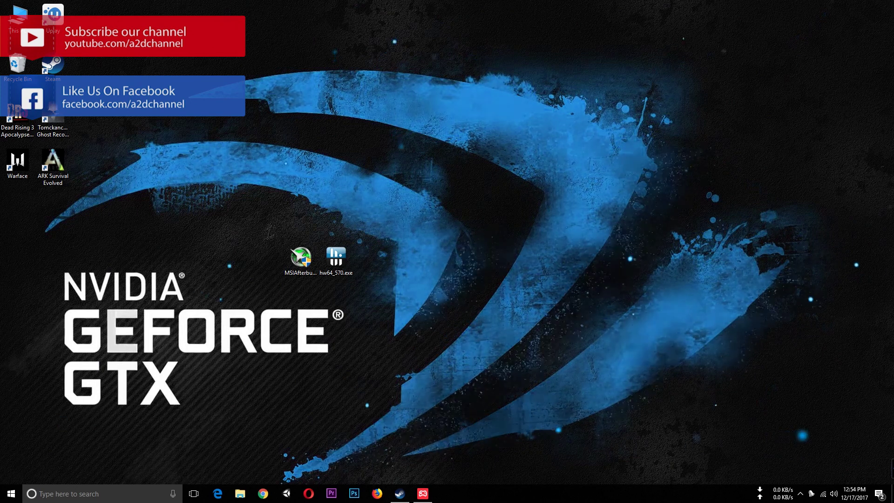
pyautogui.rightClick(210, 224)
pyautogui.click(233, 249)
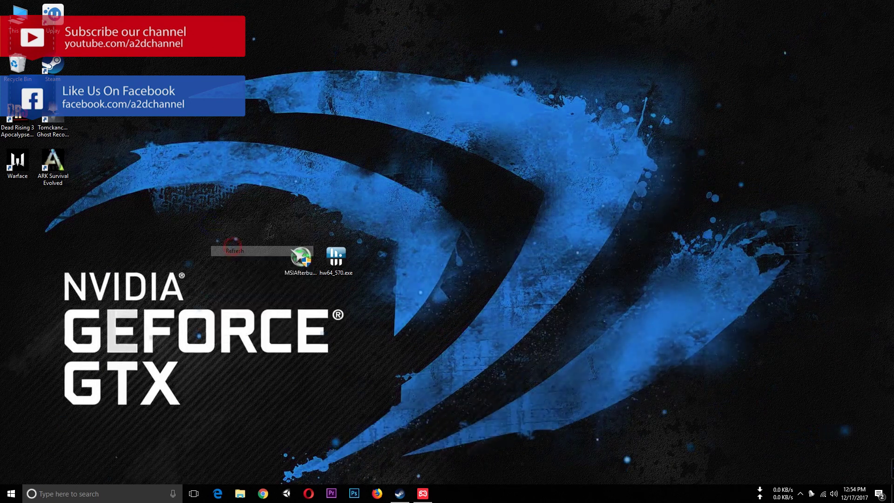
# Step: Launch the MSI Afterburner setup in English and accept its license agreement
pyautogui.doubleClick(300, 259)
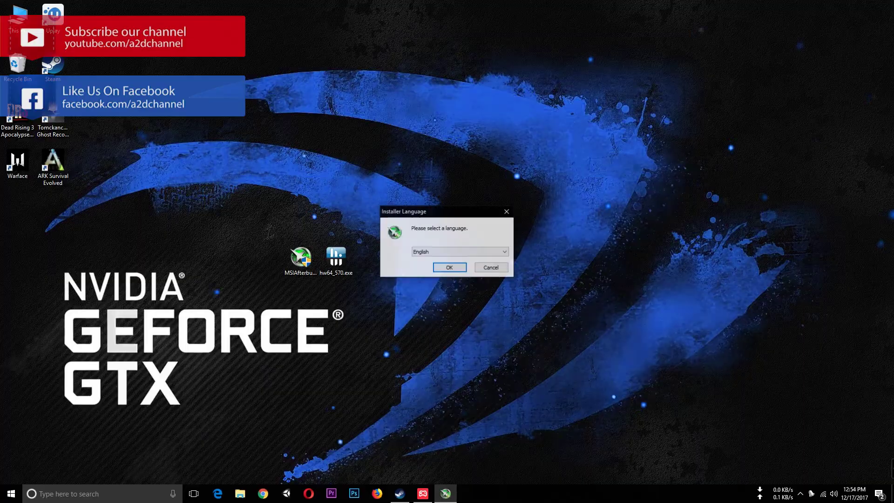
pyautogui.click(438, 267)
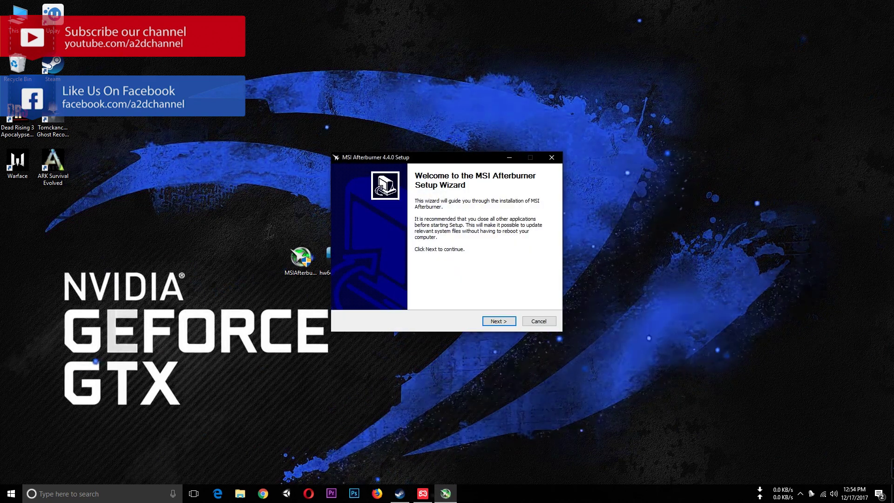
pyautogui.click(496, 321)
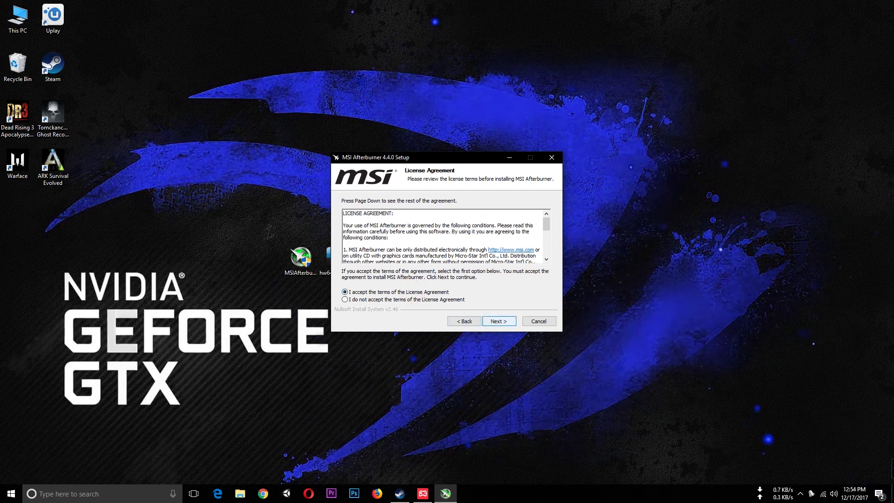
pyautogui.click(503, 320)
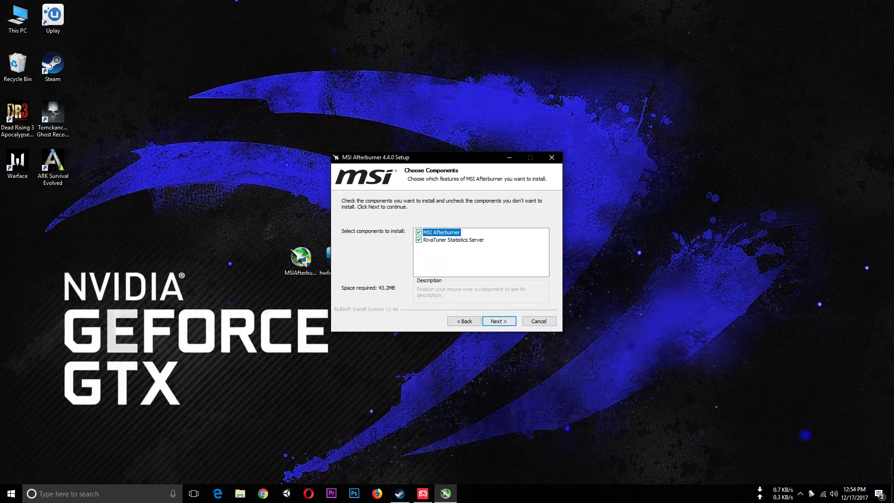
# Step: Install MSI Afterburner together with RivaTuner Statistics Server, keeping the default destination folder
pyautogui.click(461, 240)
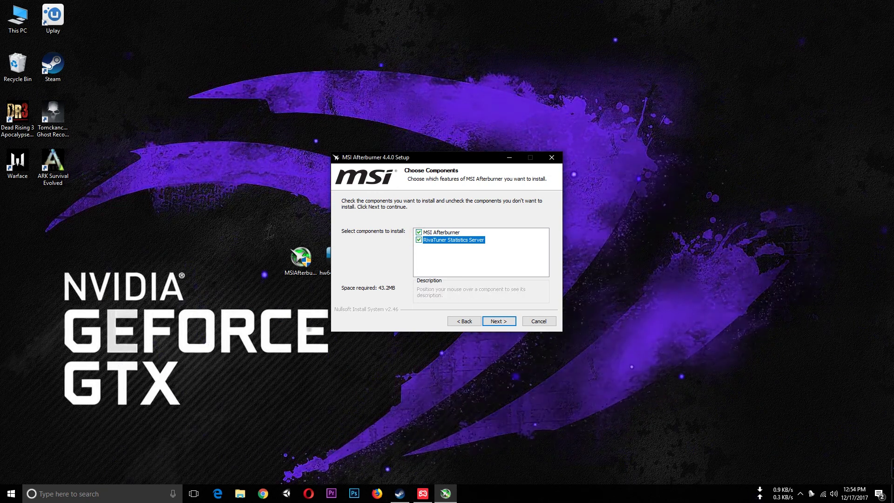
pyautogui.click(492, 321)
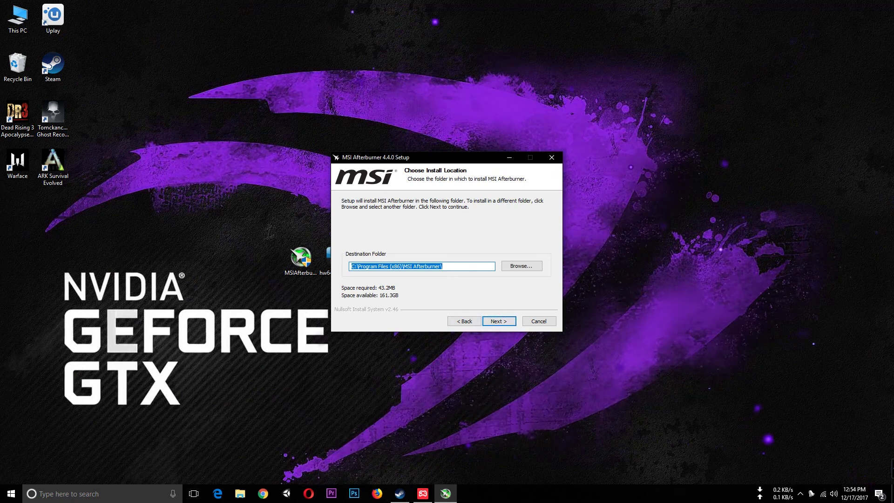
pyautogui.click(500, 321)
pyautogui.click(499, 321)
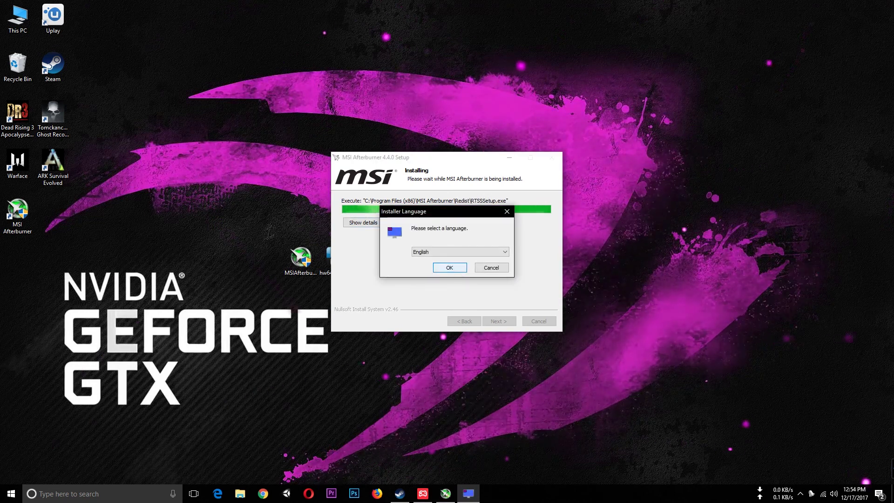
# Step: Install RivaTuner Statistics Server in English, accepting the license and default options, and finish its setup wizard
pyautogui.press('Return')
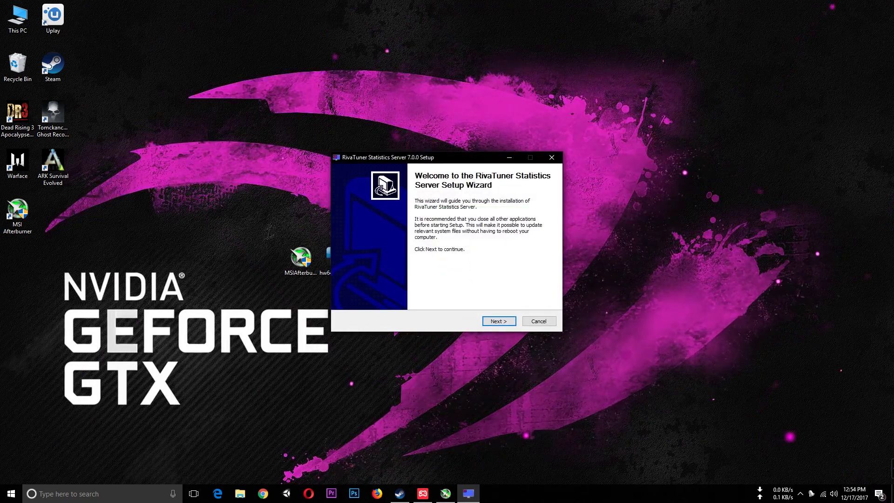
pyautogui.click(499, 321)
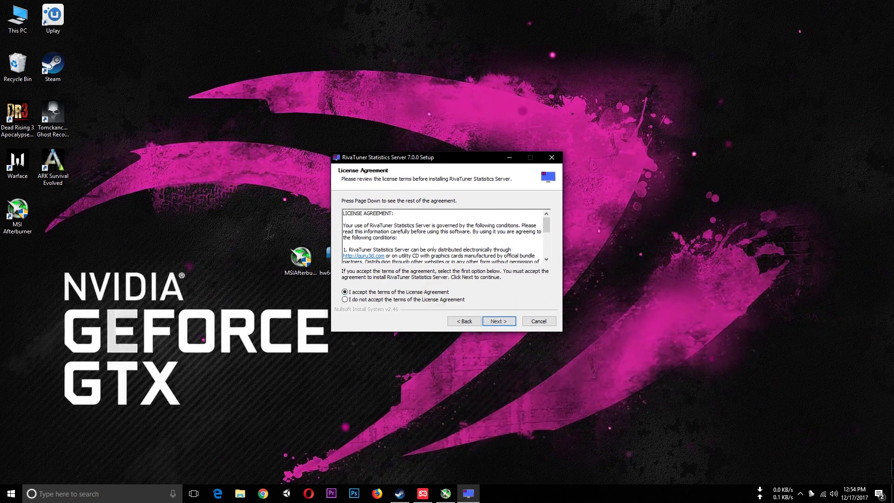
pyautogui.click(500, 320)
pyautogui.click(502, 320)
pyautogui.click(505, 317)
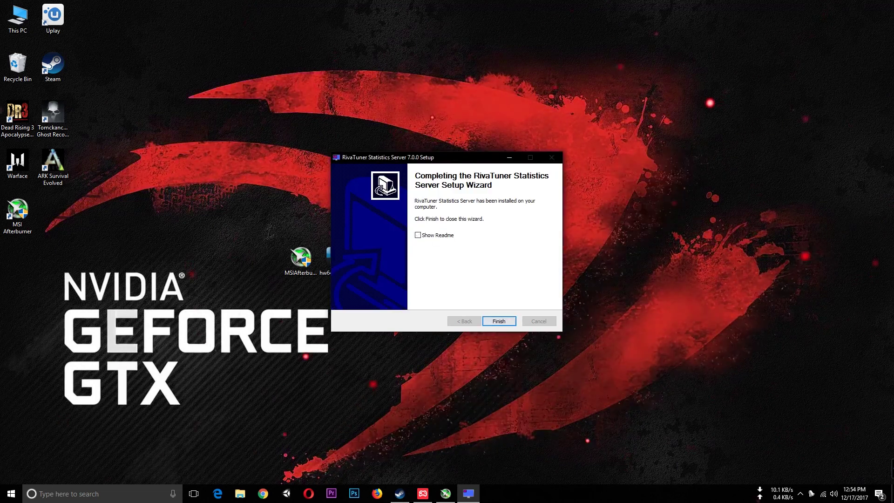
pyautogui.press('Return')
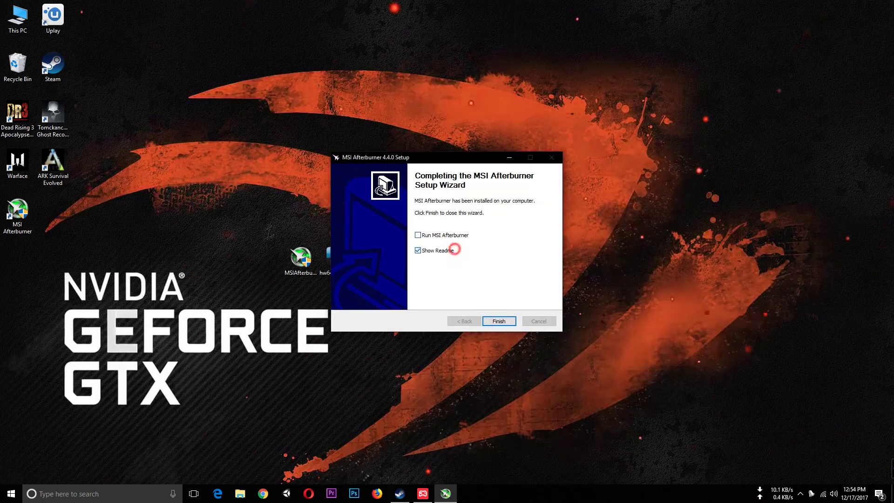
# Step: Finish the MSI Afterburner setup without showing the readme and refresh the desktop
pyautogui.press('Return')
pyautogui.rightClick(147, 264)
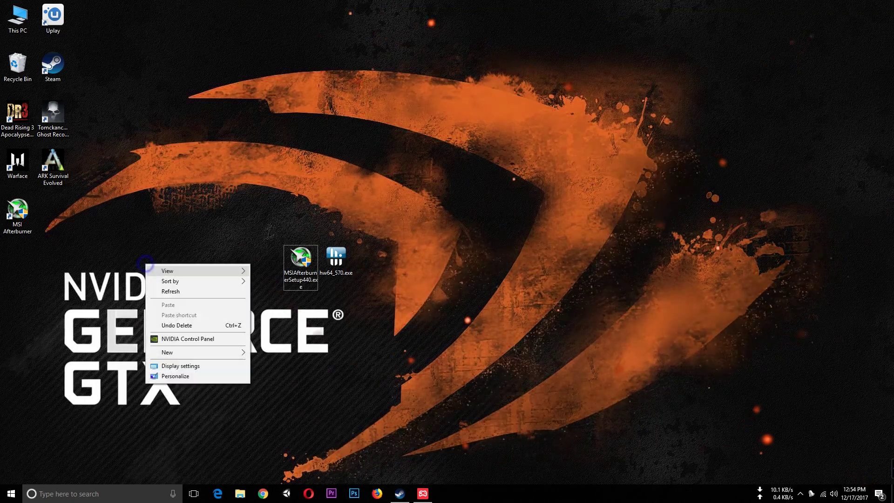
pyautogui.click(170, 291)
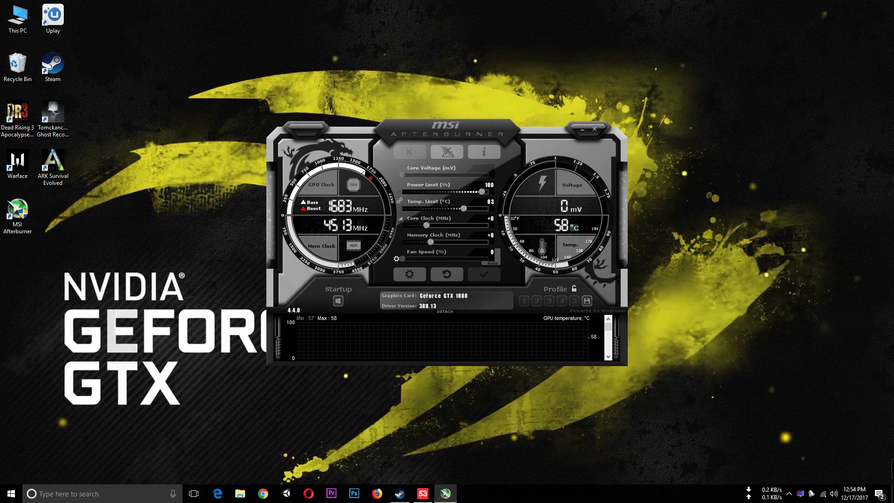
pyautogui.moveTo(446, 133)
pyautogui.mouseDown()
pyautogui.moveTo(411, 144)
pyautogui.moveTo(448, 247)
pyautogui.moveTo(433, 130)
pyautogui.mouseUp()
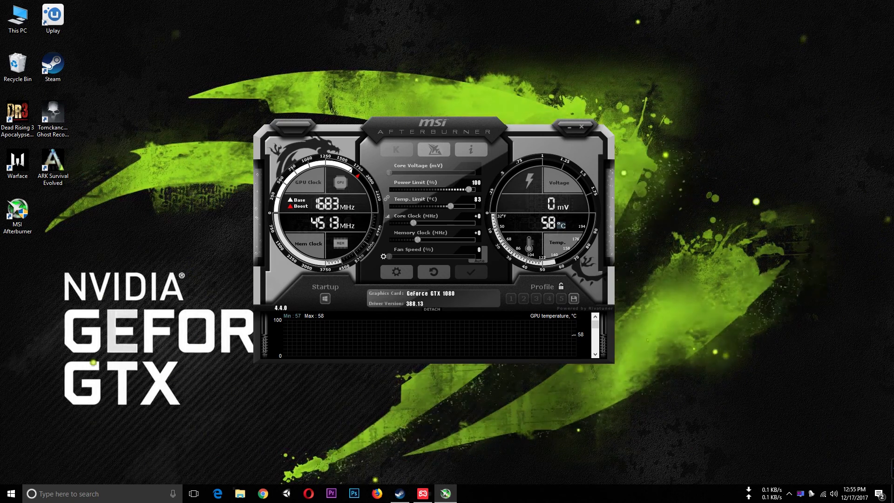
pyautogui.click(396, 272)
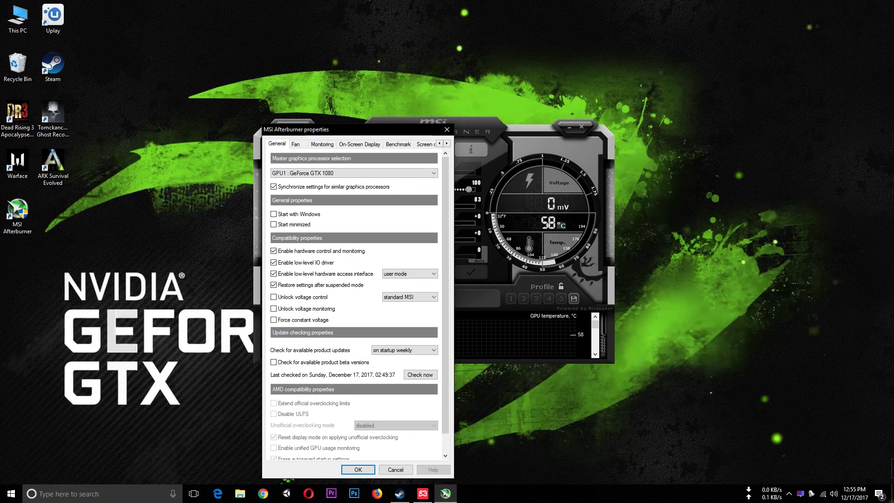
pyautogui.moveTo(343, 134); pyautogui.dragTo(321, 106)
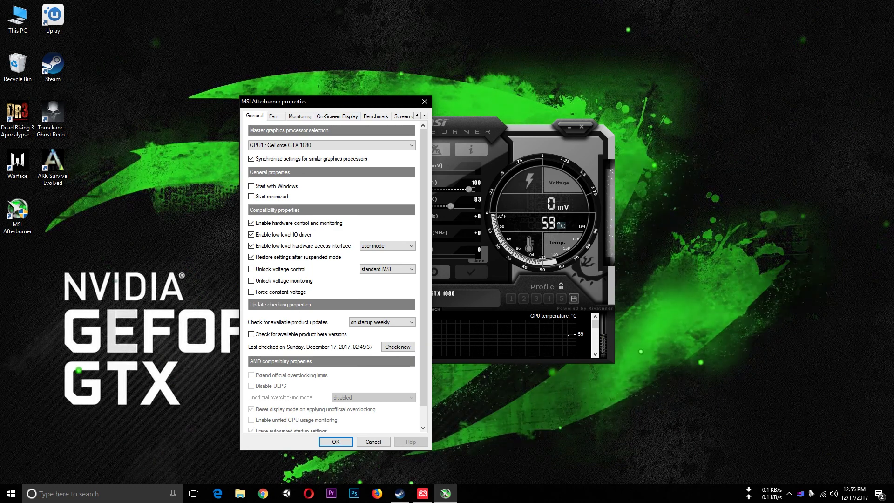
pyautogui.moveTo(321, 106); pyautogui.dragTo(223, 131)
pyautogui.click(325, 126)
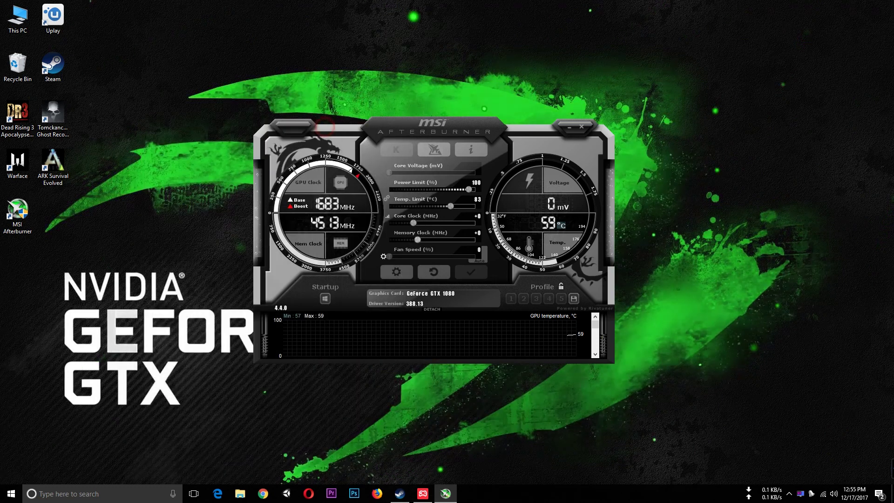
# Step: Open Afterburner's hardware monitoring settings and show the GPU temperature in the On-Screen Display
pyautogui.click(396, 272)
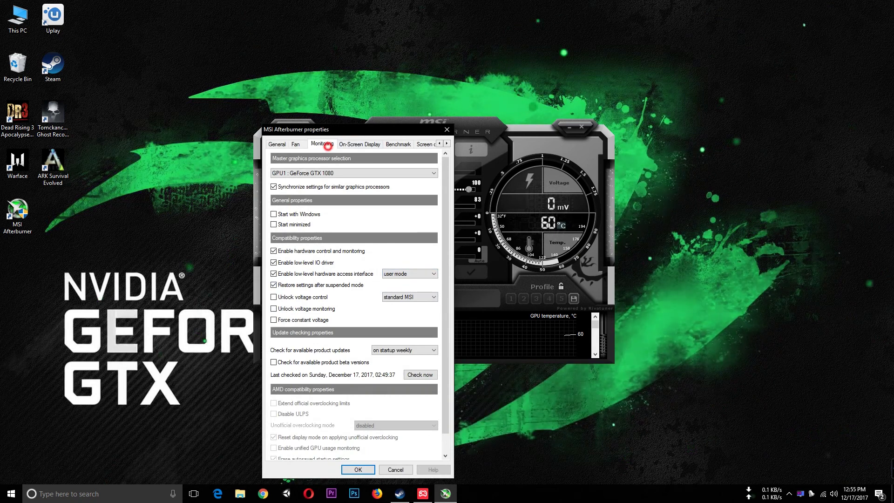
pyautogui.click(322, 145)
pyautogui.scroll(-2, 349, 240)
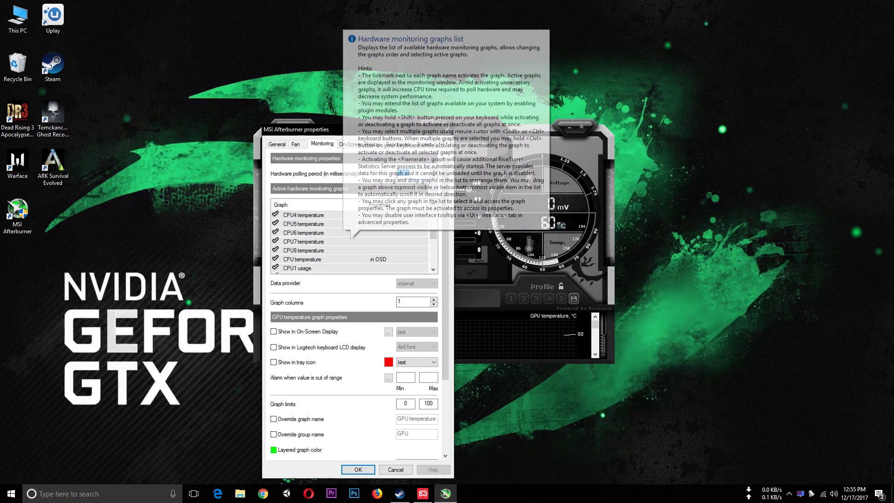
pyautogui.scroll(-10, 354, 235)
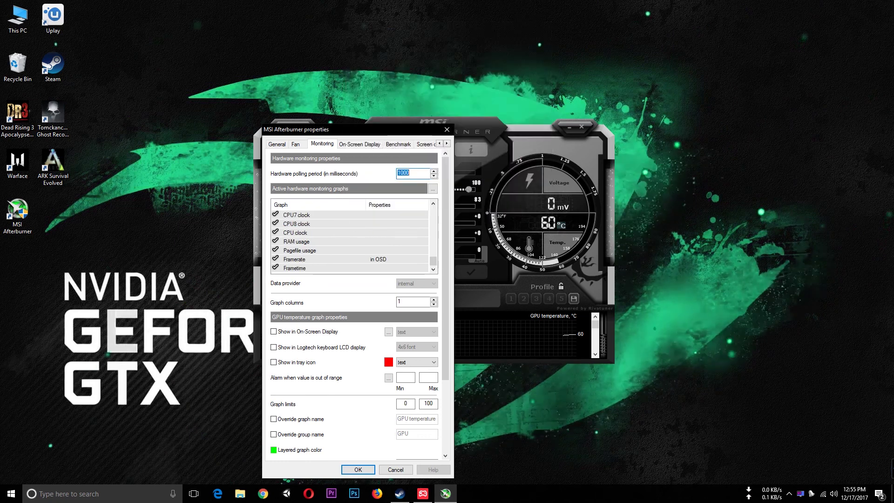
pyautogui.scroll(11, 354, 235)
pyautogui.scroll(1, 330, 215)
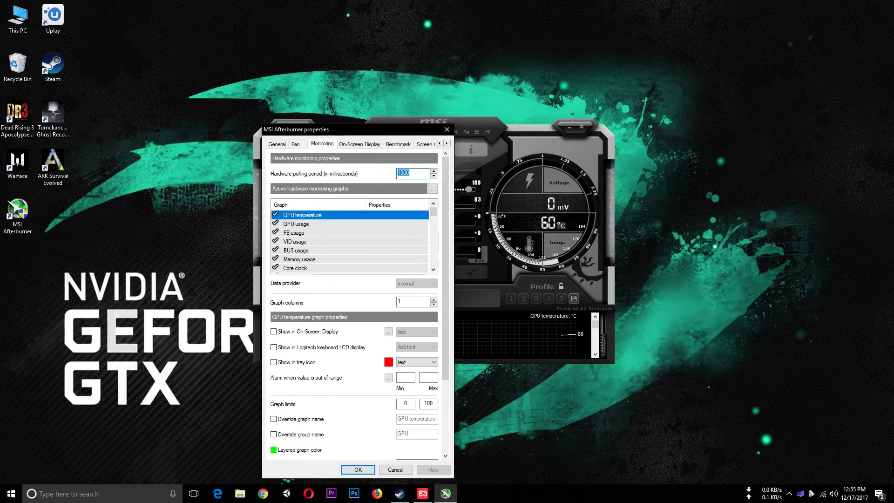
pyautogui.click(330, 214)
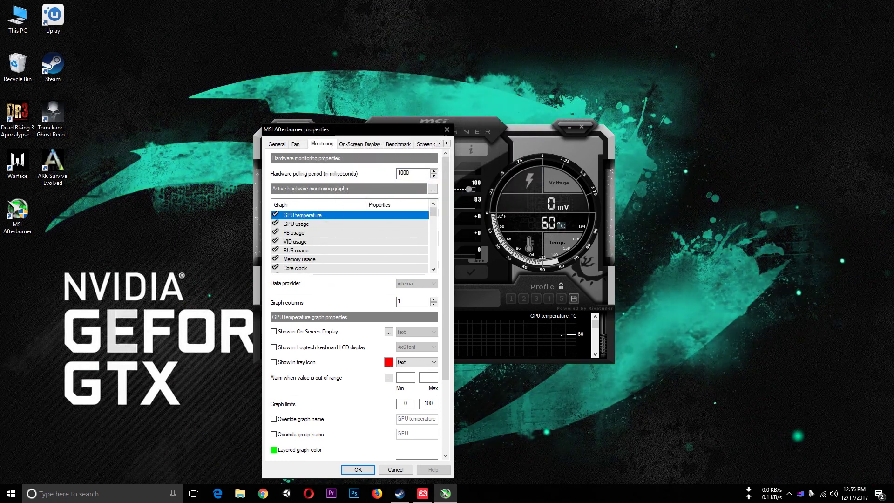
pyautogui.click(274, 332)
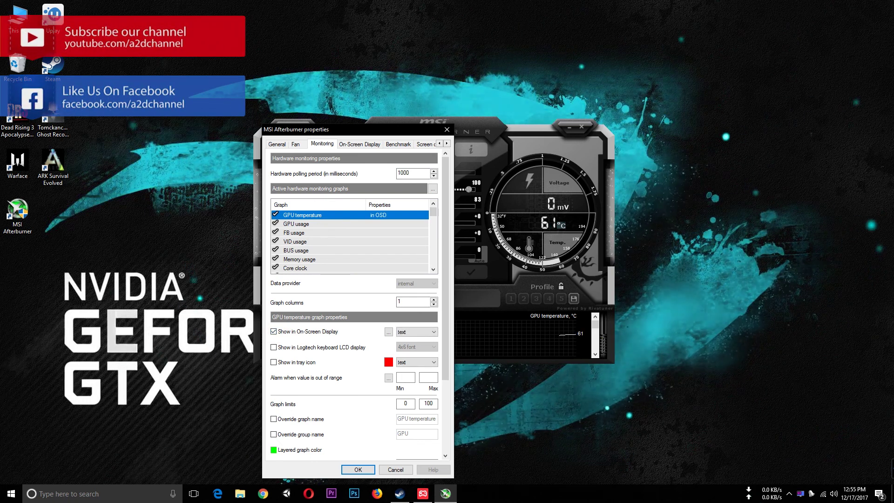
# Step: Show the GPU usage and Memory usage graphs in the On-Screen Display
pyautogui.click(321, 225)
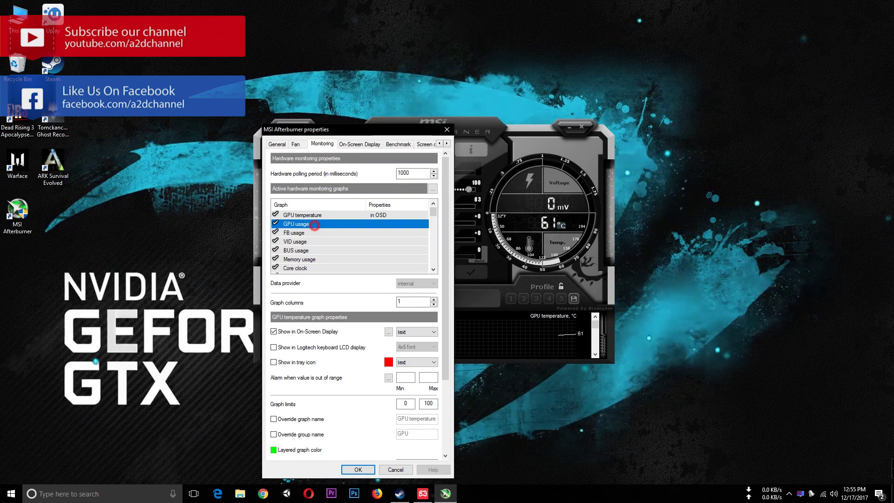
pyautogui.click(274, 331)
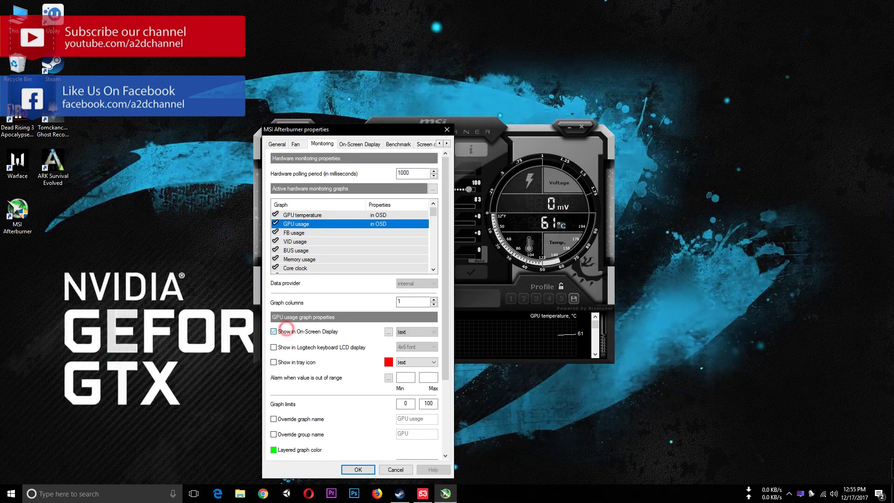
pyautogui.click(311, 260)
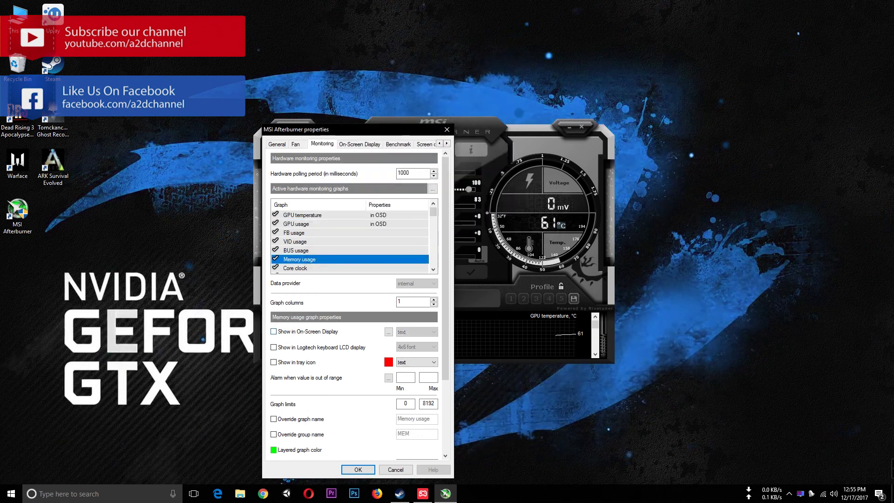
pyautogui.click(287, 331)
# Step: Show the GPU's Core clock and Memory clock graphs in the On-Screen Display
pyautogui.click(297, 269)
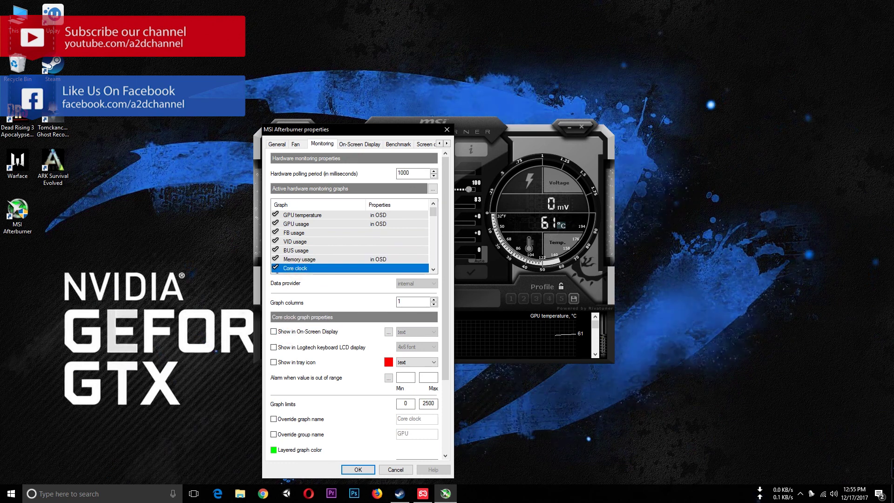
pyautogui.click(274, 331)
pyautogui.scroll(-1, 344, 251)
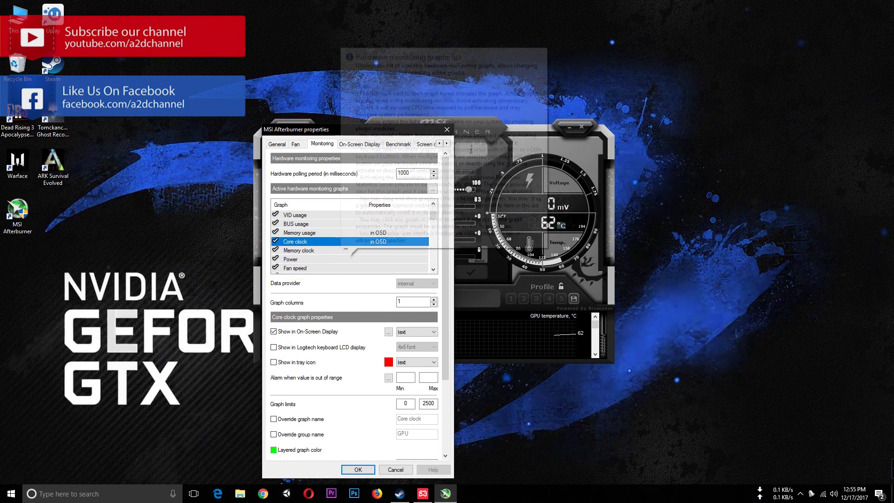
pyautogui.click(347, 252)
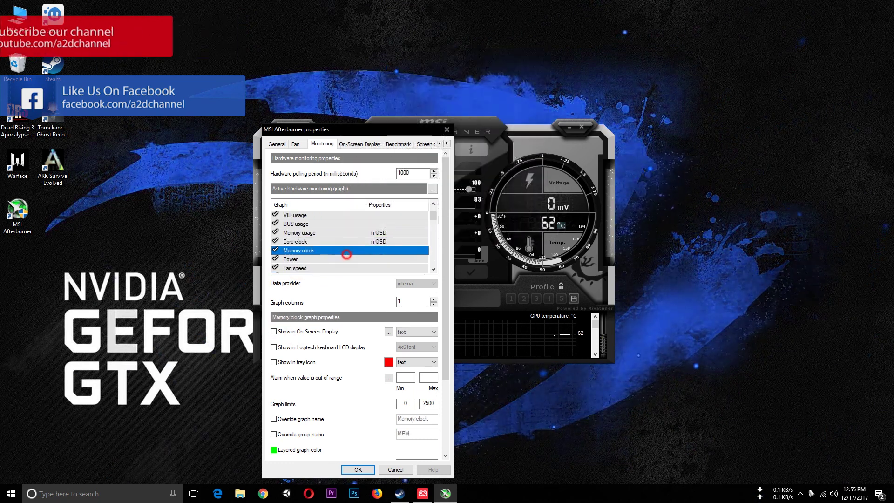
pyautogui.click(274, 331)
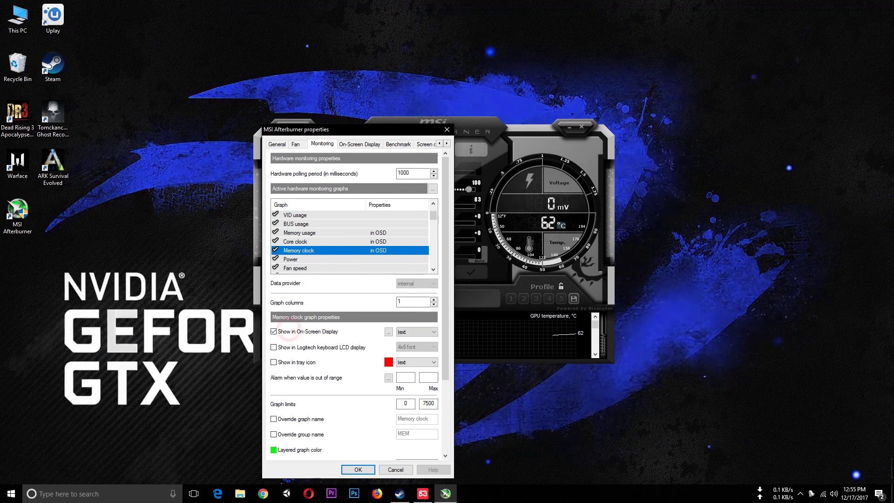
# Step: Show the overall CPU temperature, CPU usage and CPU clock graphs in the On-Screen Display
pyautogui.scroll(-3, 349, 239)
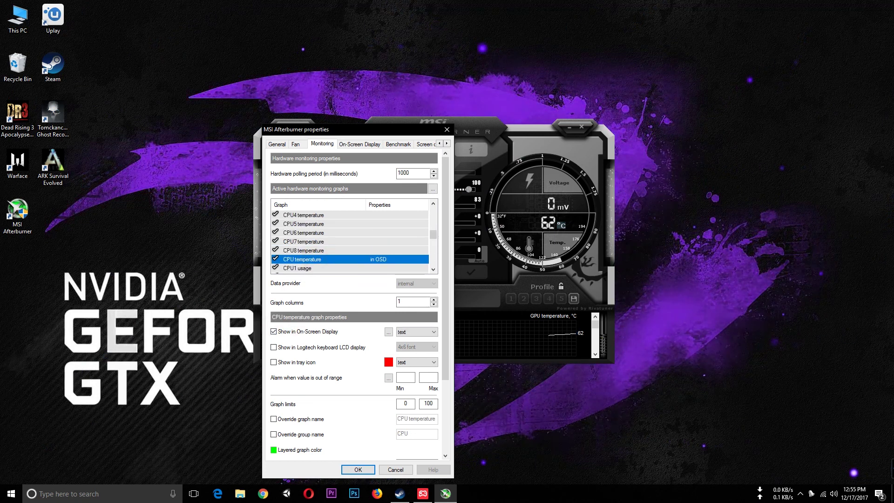
pyautogui.scroll(-1, 349, 240)
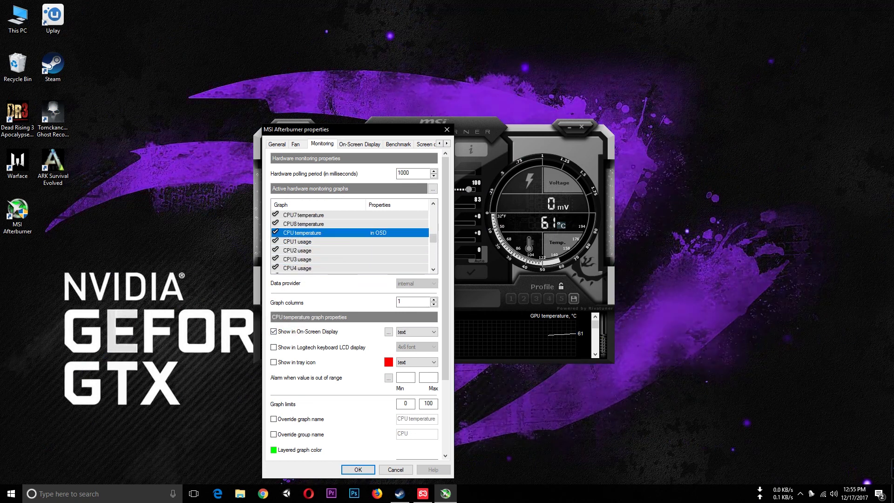
pyautogui.scroll(-2, 350, 240)
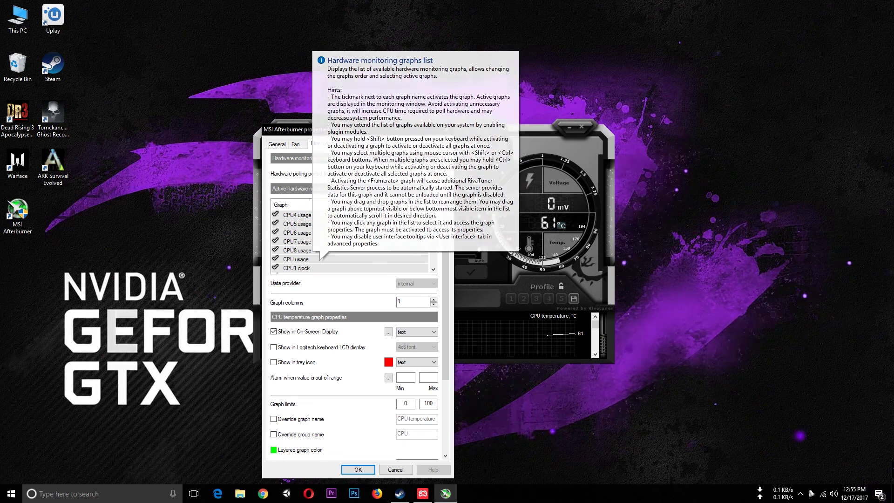
pyautogui.click(300, 259)
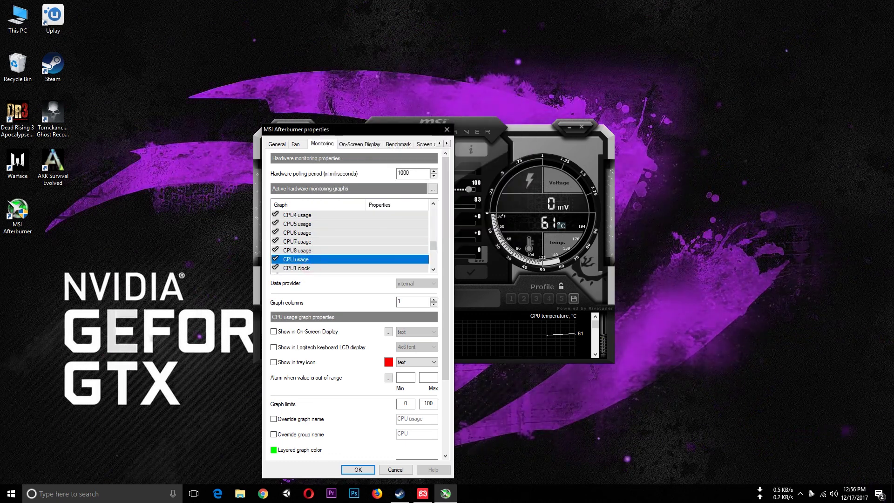
pyautogui.click(282, 332)
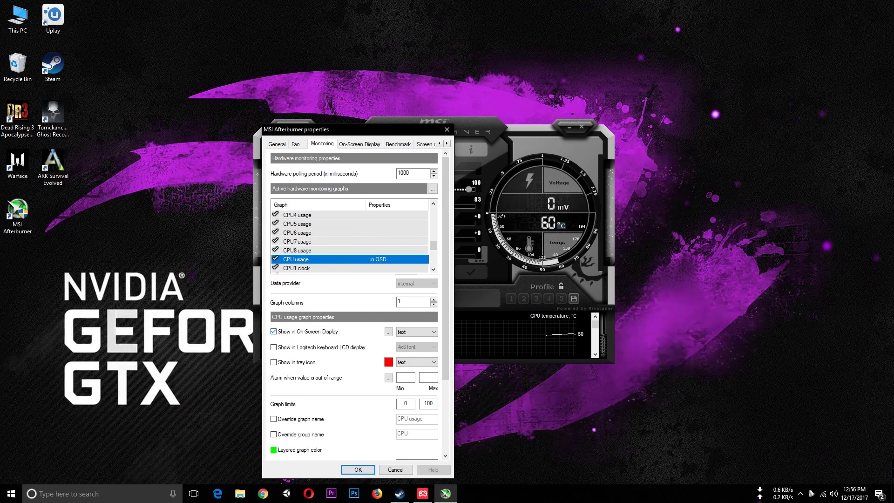
pyautogui.scroll(-4, 317, 254)
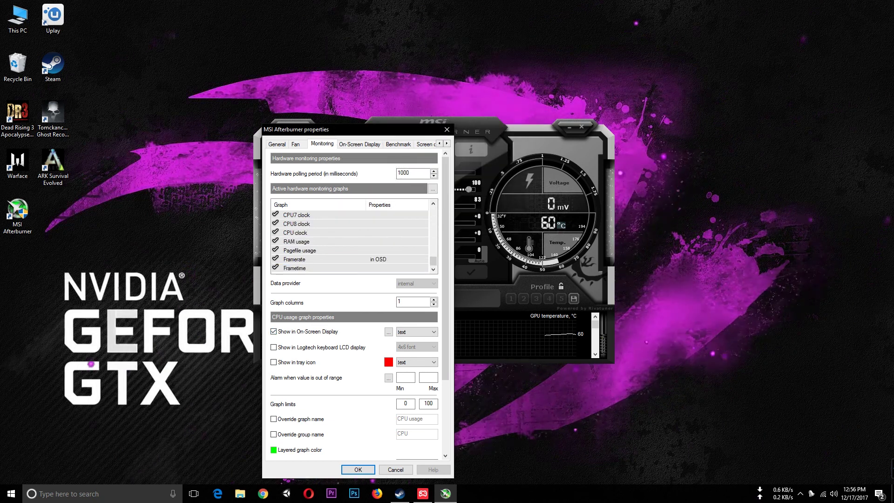
pyautogui.click(307, 233)
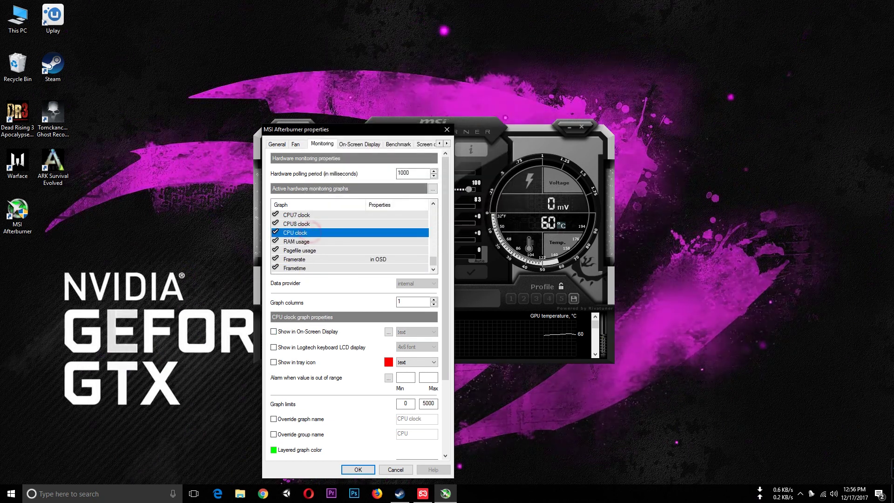
pyautogui.click(279, 334)
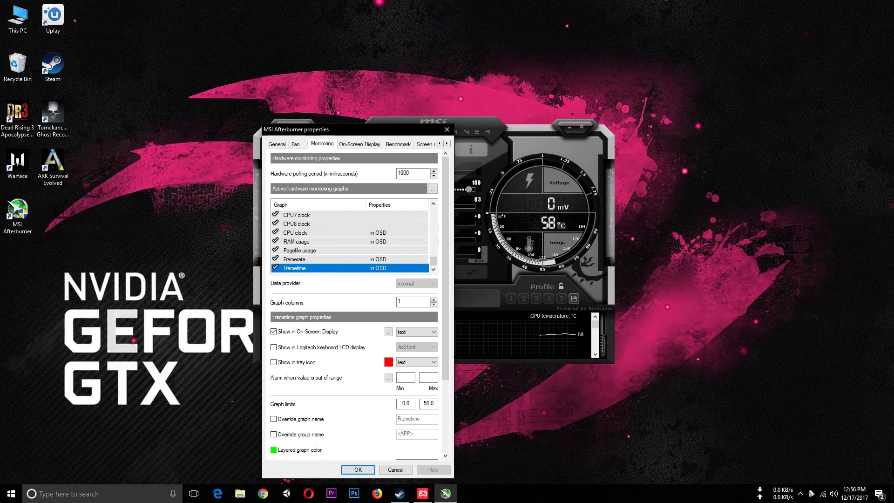
# Step: Save the monitoring properties with Frametime also shown in the On-Screen Display, and minimize Afterburner
pyautogui.scroll(7, 350, 241)
pyautogui.scroll(2, 349, 241)
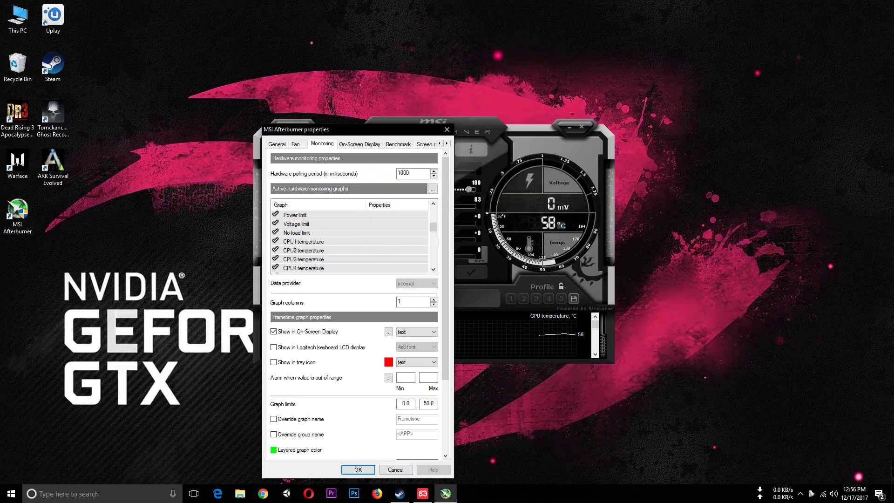
pyautogui.click(353, 469)
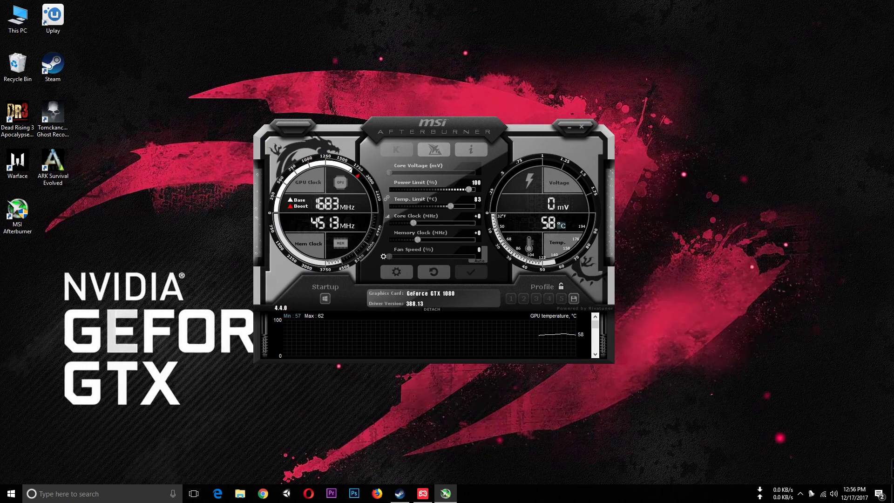
pyautogui.click(568, 127)
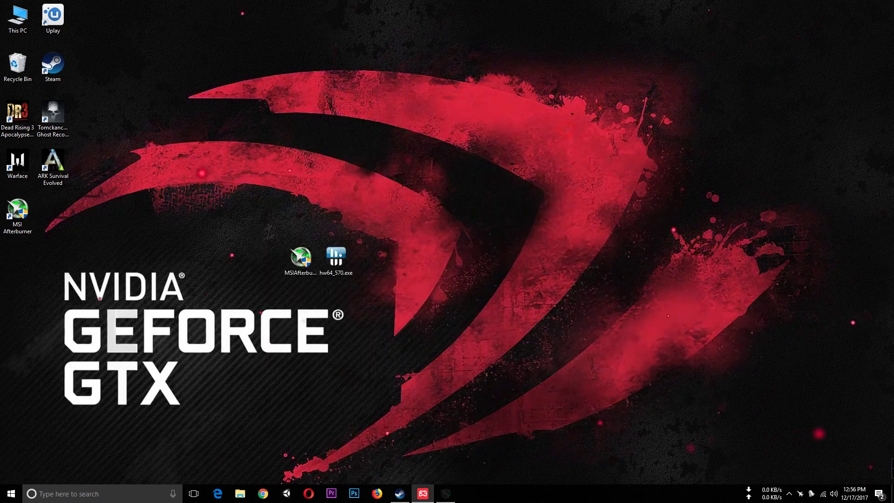
# Step: Install HWiNFO64 from hw64_570.exe into the default destination folder and finish the setup with the option to launch it
pyautogui.rightClick(328, 144)
pyautogui.click(350, 172)
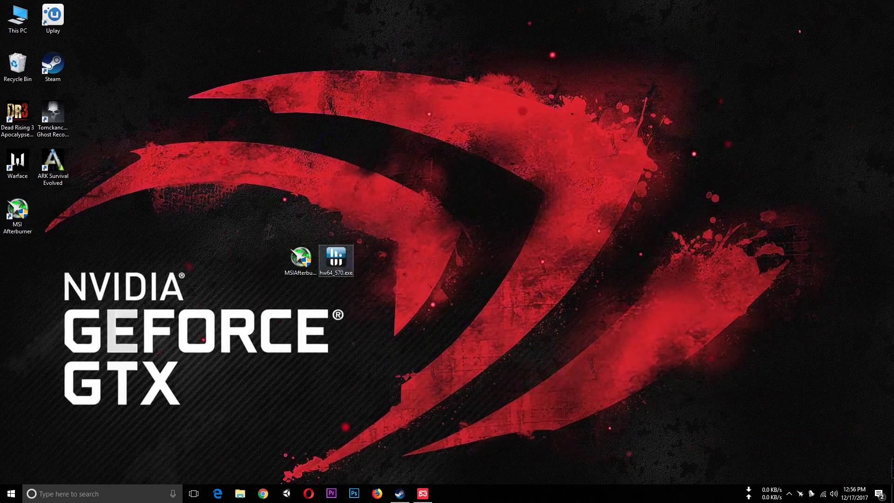
pyautogui.doubleClick(336, 257)
pyautogui.click(500, 321)
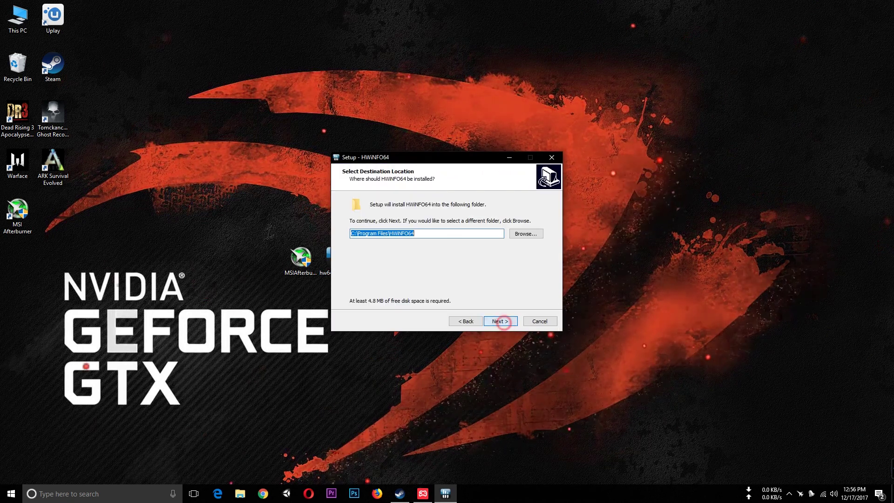
pyautogui.click(501, 320)
pyautogui.click(500, 321)
pyautogui.click(500, 321)
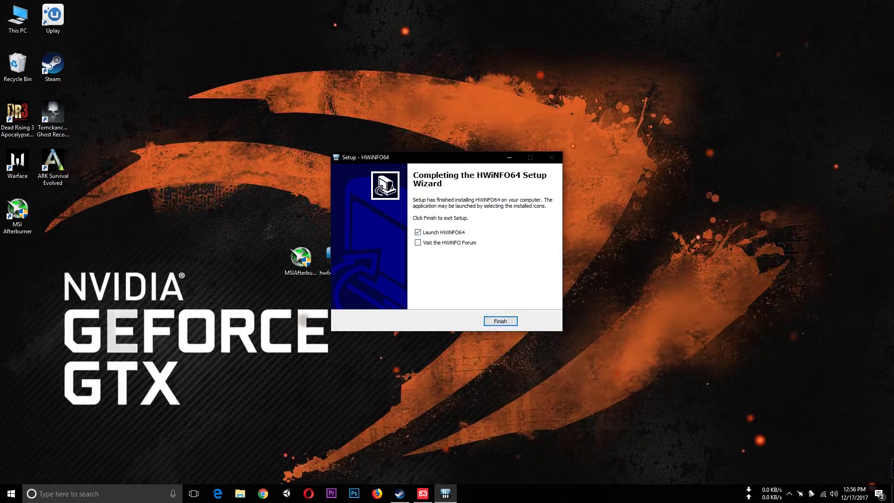
pyautogui.click(501, 321)
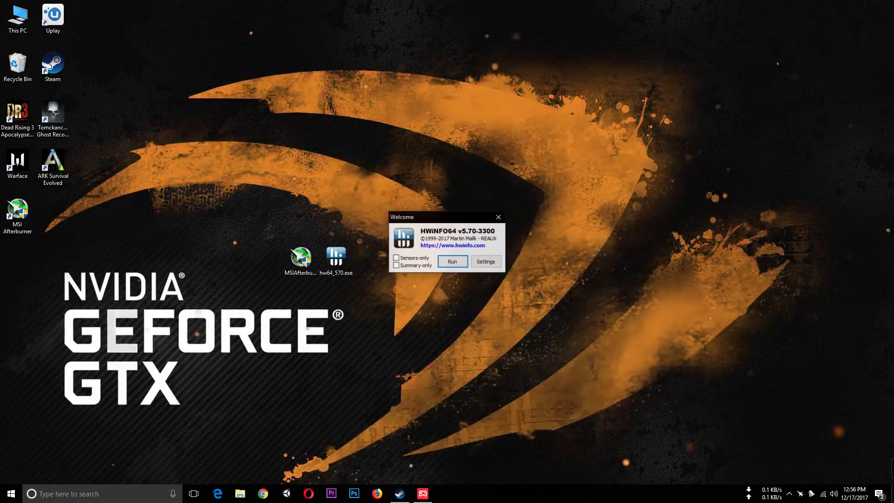
# Step: Run HWiNFO64, close its System Summary and open the sensor status window
pyautogui.click(453, 262)
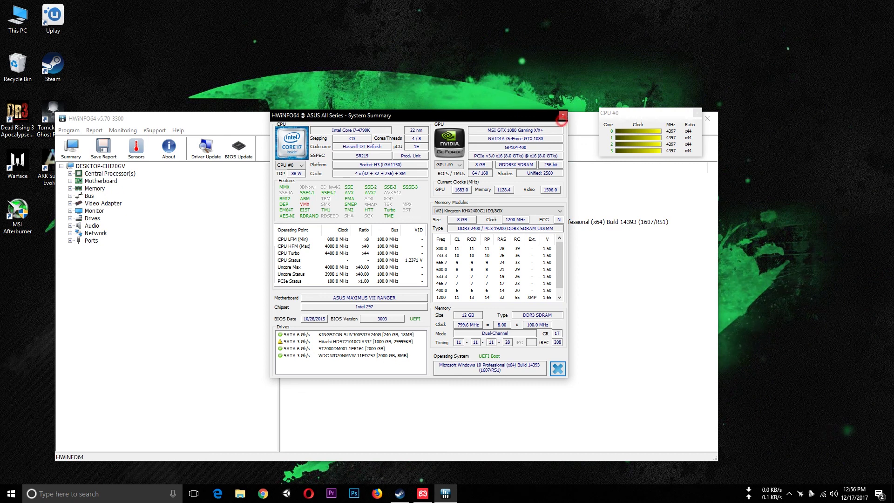
pyautogui.click(563, 115)
pyautogui.moveTo(326, 119); pyautogui.dragTo(390, 93)
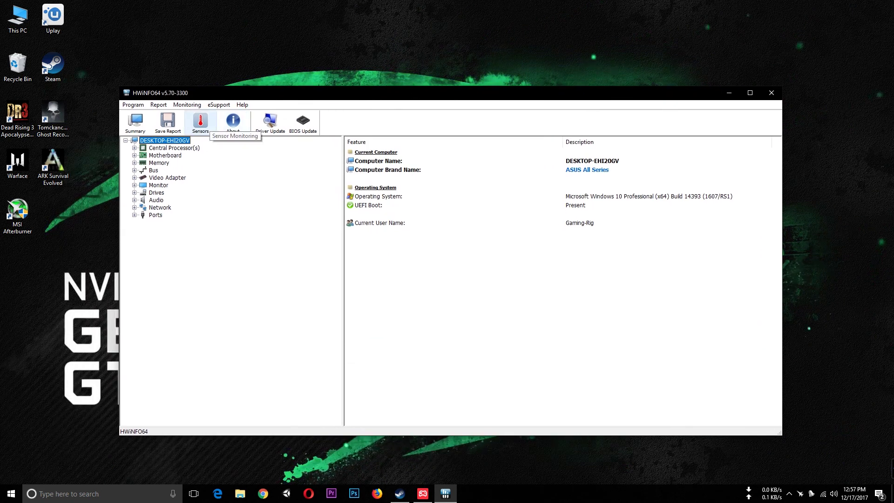
pyautogui.click(199, 104)
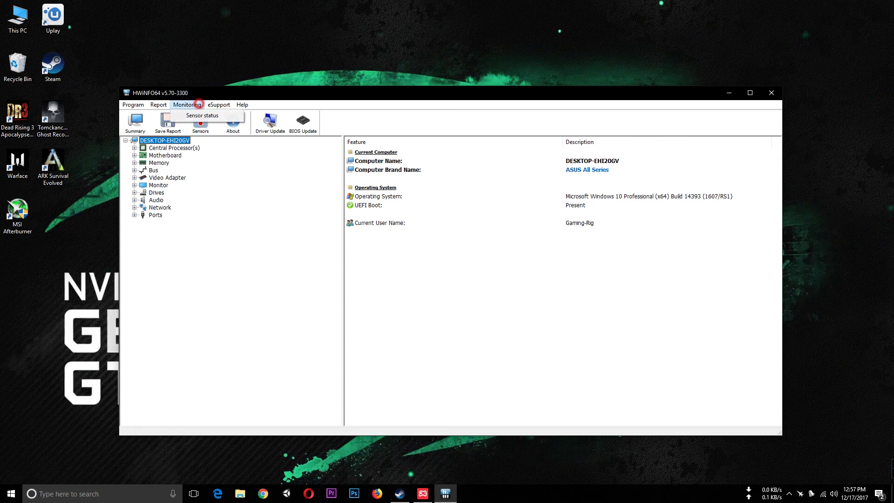
pyautogui.click(202, 115)
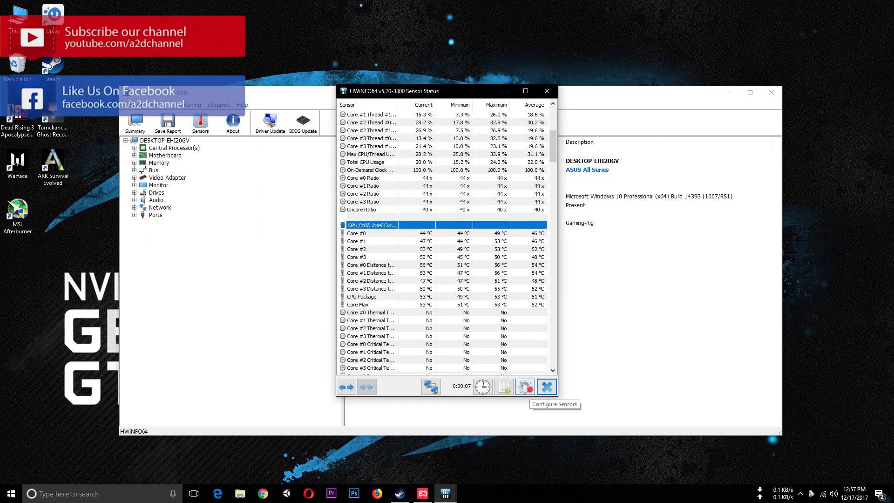
# Step: Show the CPU Package value from the Intel Core i7-4790K DTS sensors in the RTSS OSD, and minimize the sensor status window
pyautogui.click(525, 387)
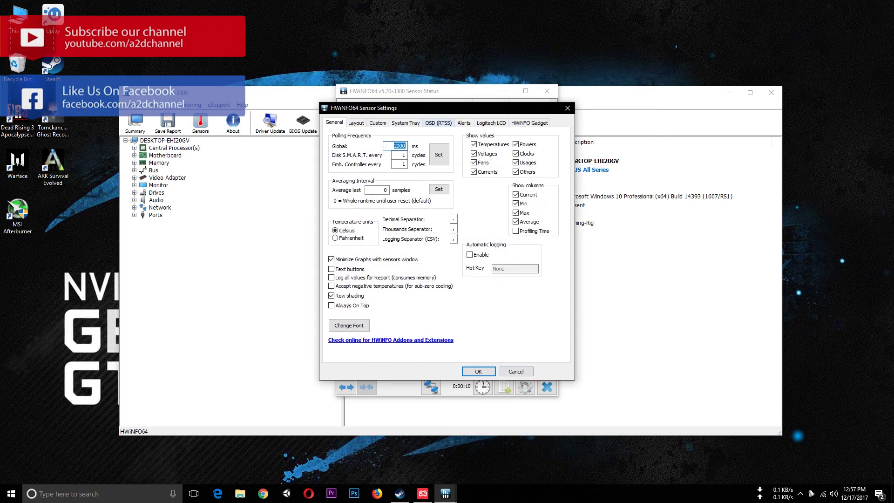
pyautogui.click(439, 122)
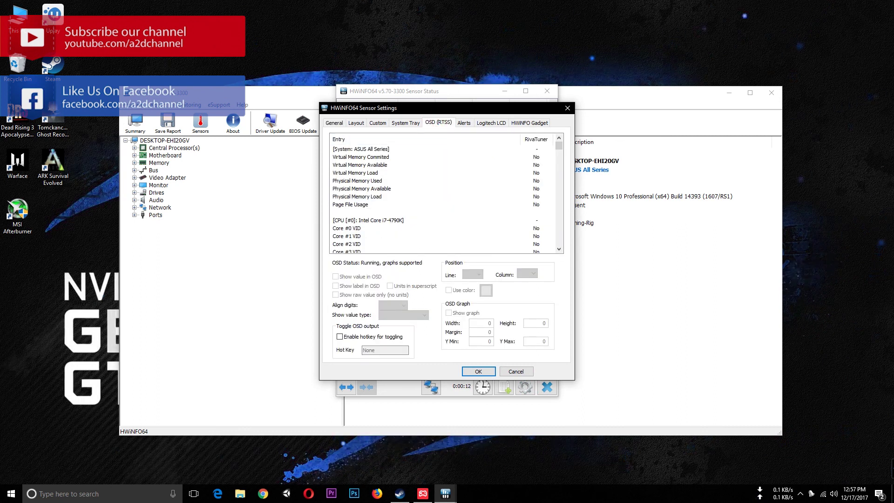
pyautogui.scroll(-10, 447, 193)
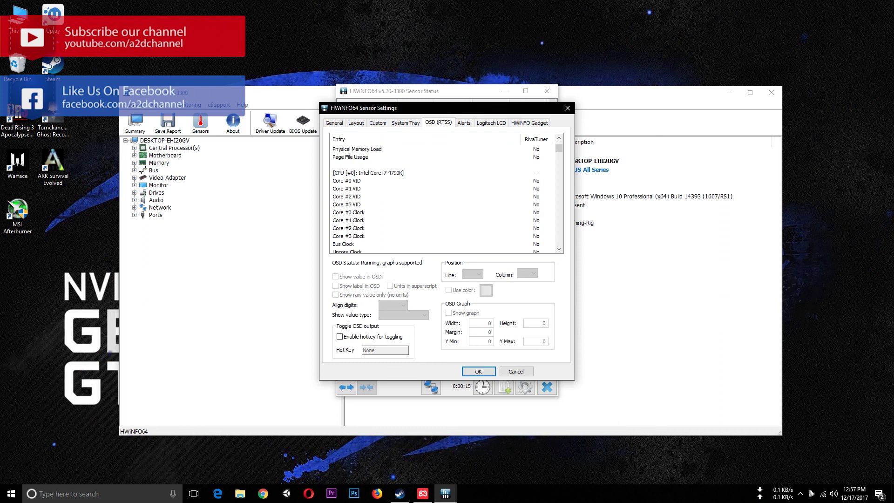
pyautogui.scroll(-4, 446, 193)
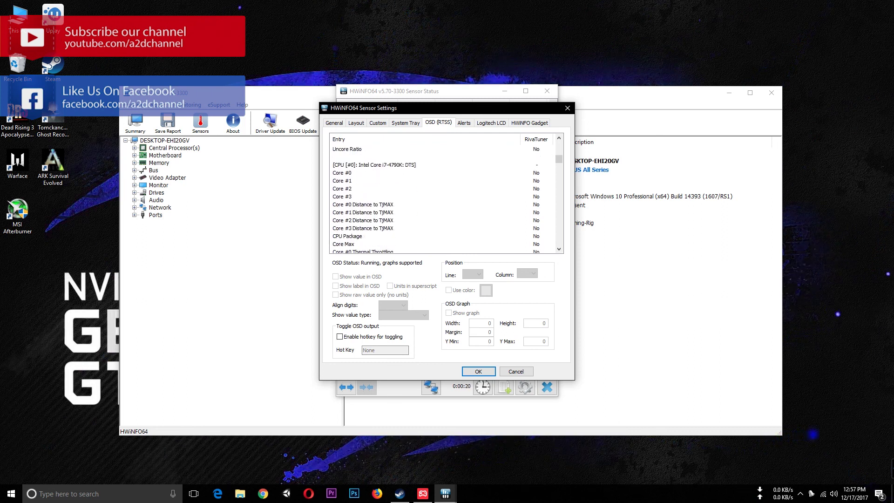
pyautogui.click(399, 165)
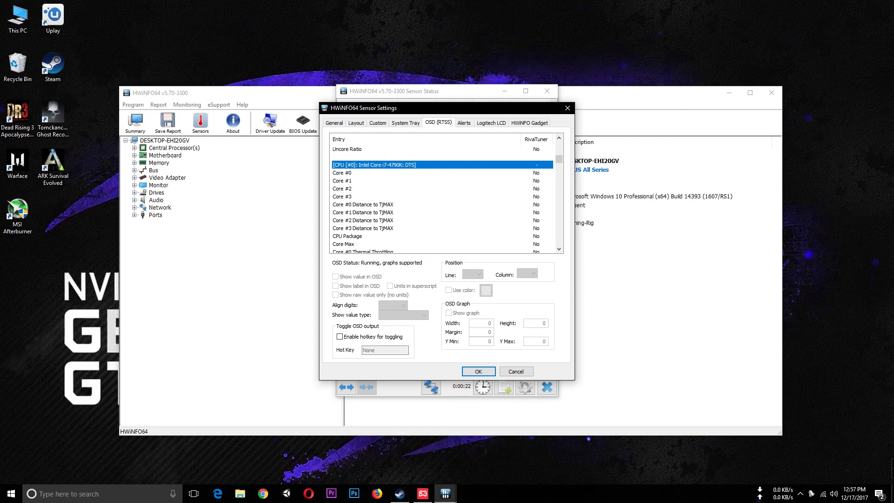
pyautogui.click(360, 237)
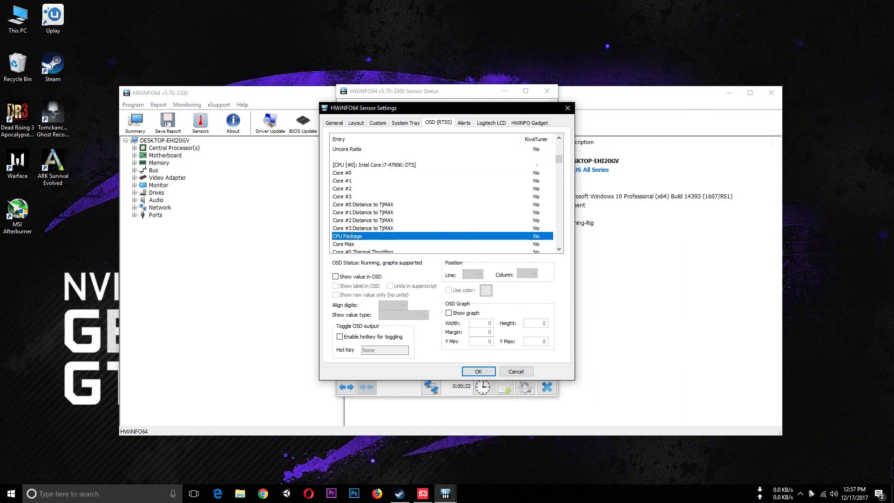
pyautogui.click(336, 277)
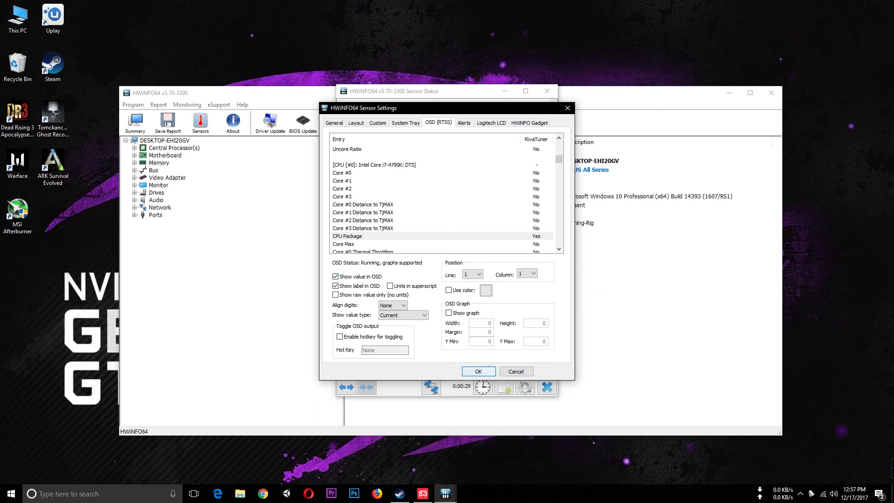
pyautogui.click(479, 372)
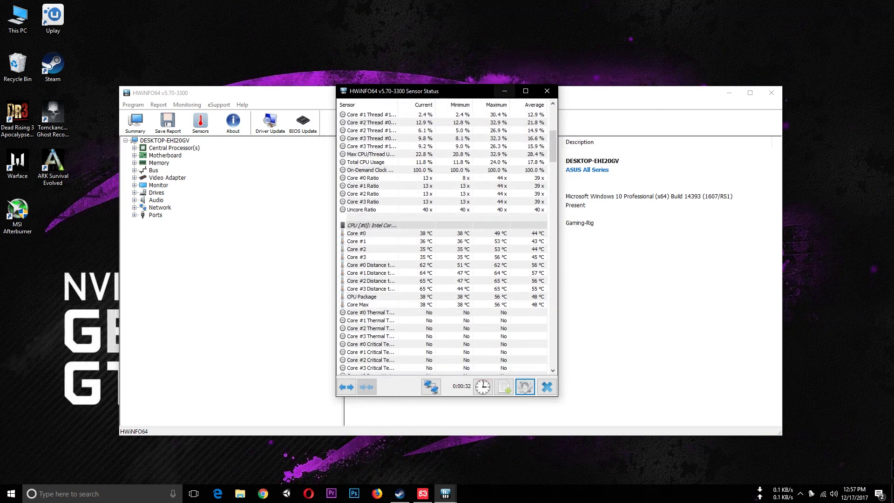
pyautogui.click(505, 91)
pyautogui.rightClick(326, 147)
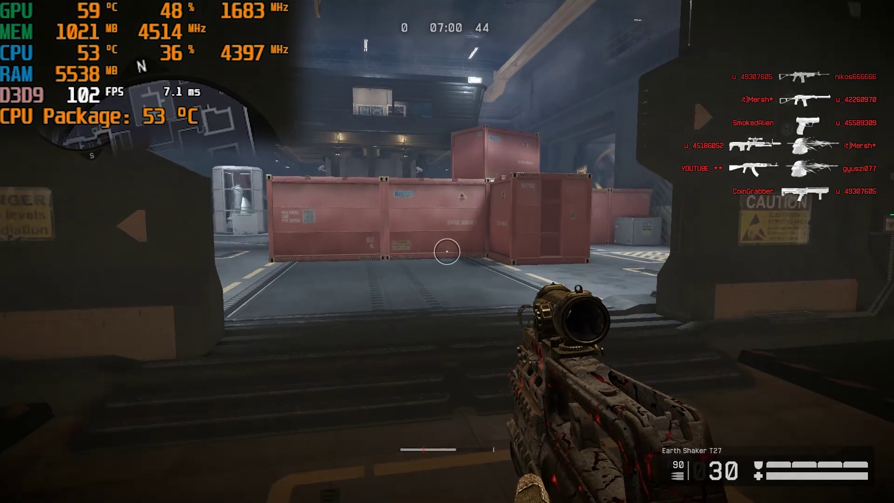
pyautogui.press('w')
pyautogui.press('shift')
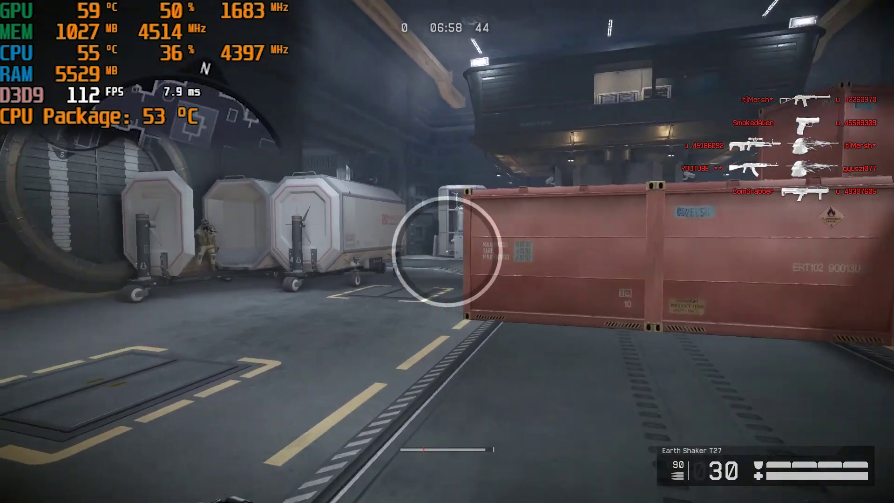
pyautogui.rightClick(448, 251)
pyautogui.click(447, 252)
pyautogui.click(447, 251)
pyautogui.click(447, 251)
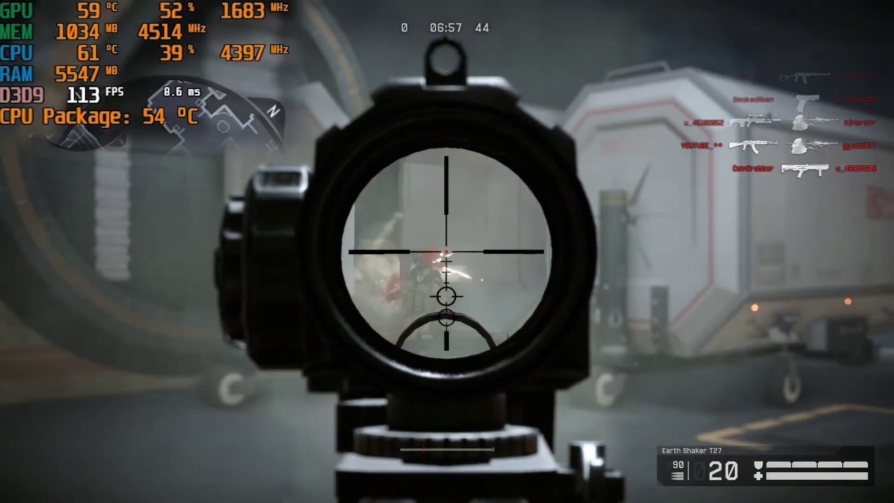
pyautogui.click(447, 251)
pyautogui.click(447, 251)
pyautogui.click(447, 251)
pyautogui.rightClick(447, 251)
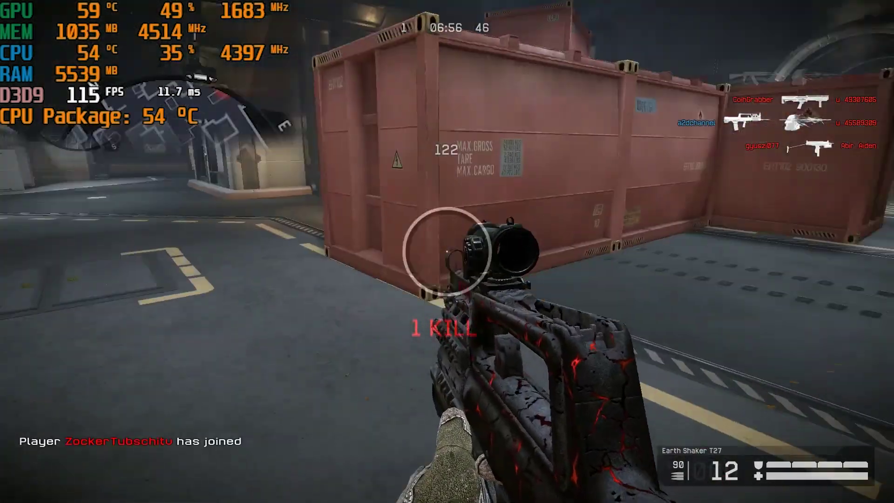
pyautogui.press('w')
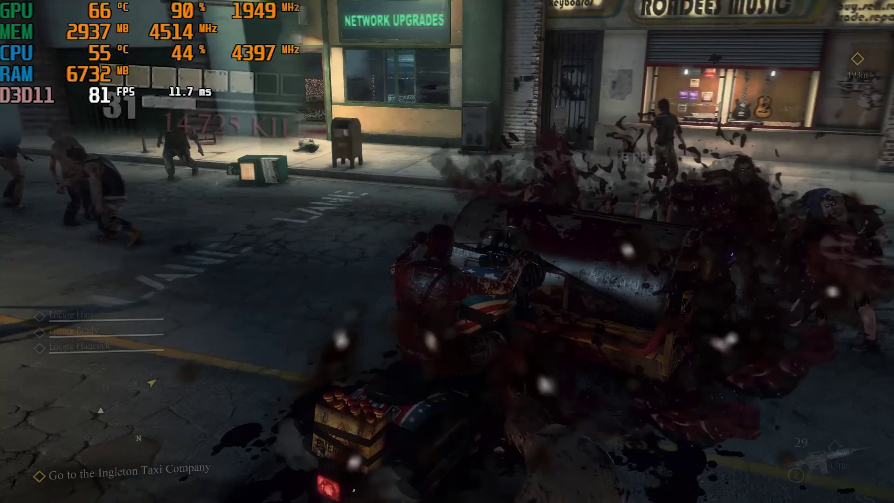
pyautogui.press('w')
pyautogui.press('a')
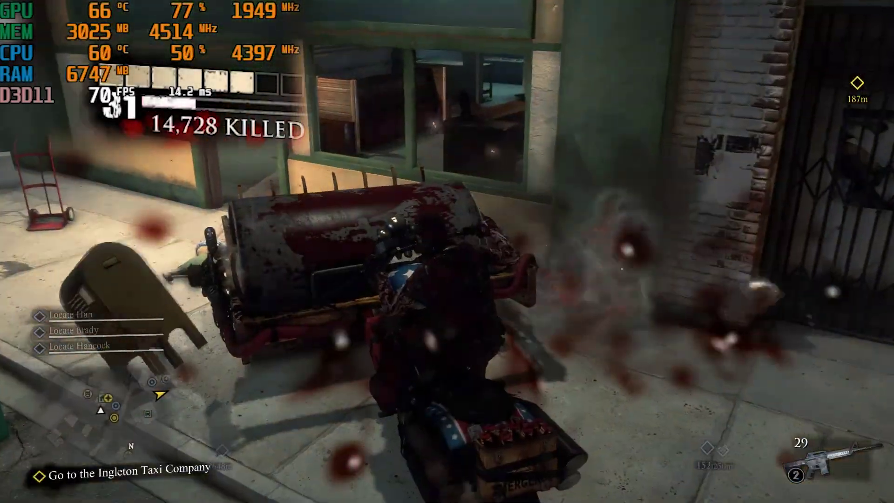